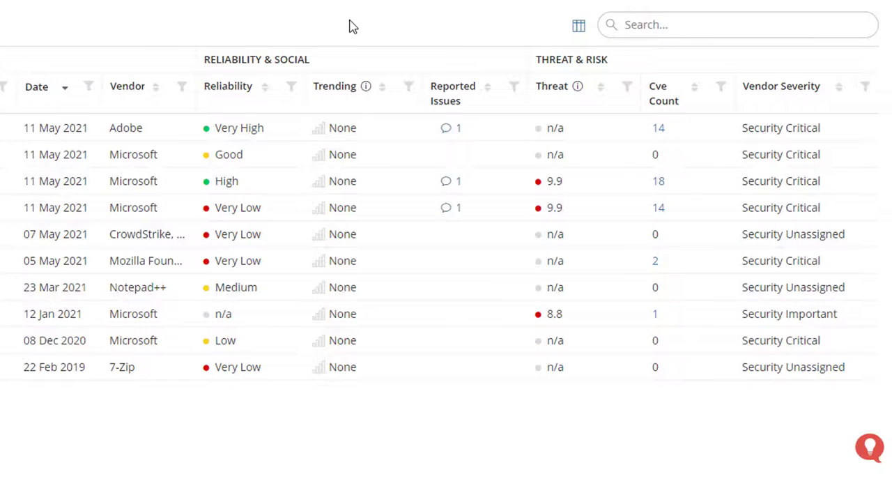
Check the Reliability filter values, then add the My Reliability column to the bulletin grid
{"action": "left_click", "coordinate": [291, 89]}
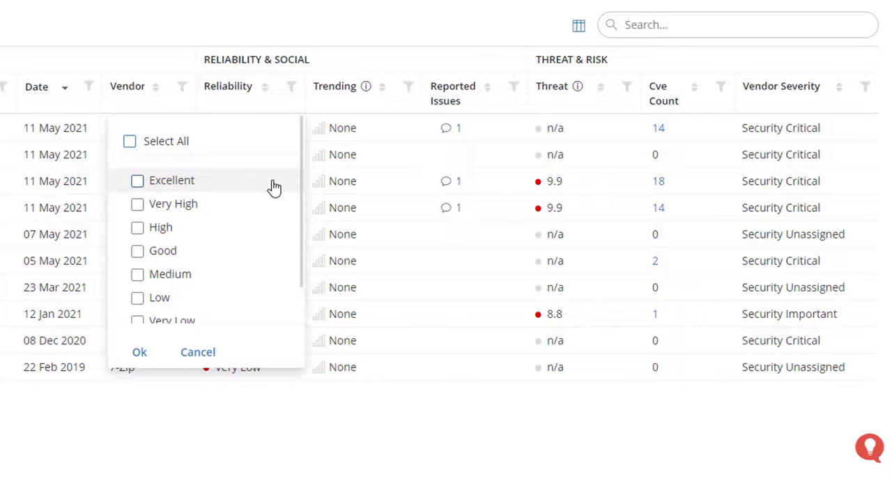
{"action": "scroll", "coordinate": [273, 187], "scroll_direction": "down", "scroll_amount": 1}
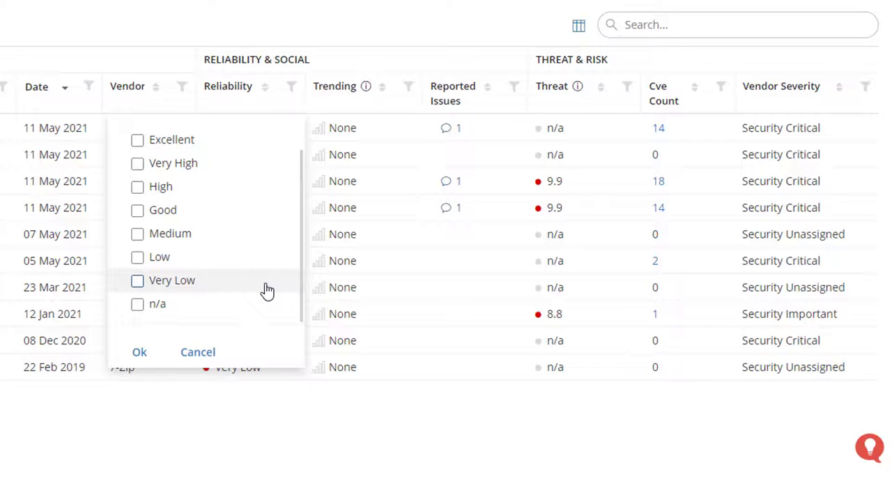
{"action": "left_click", "coordinate": [579, 28]}
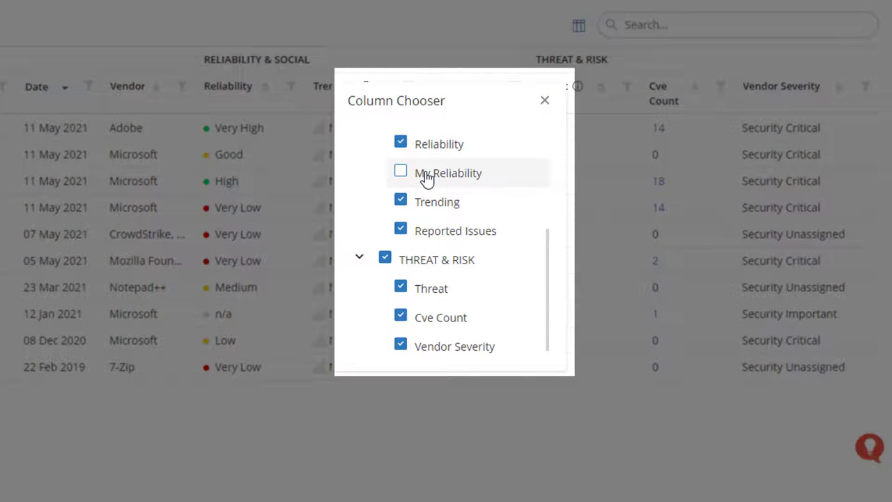
{"action": "left_click", "coordinate": [403, 173]}
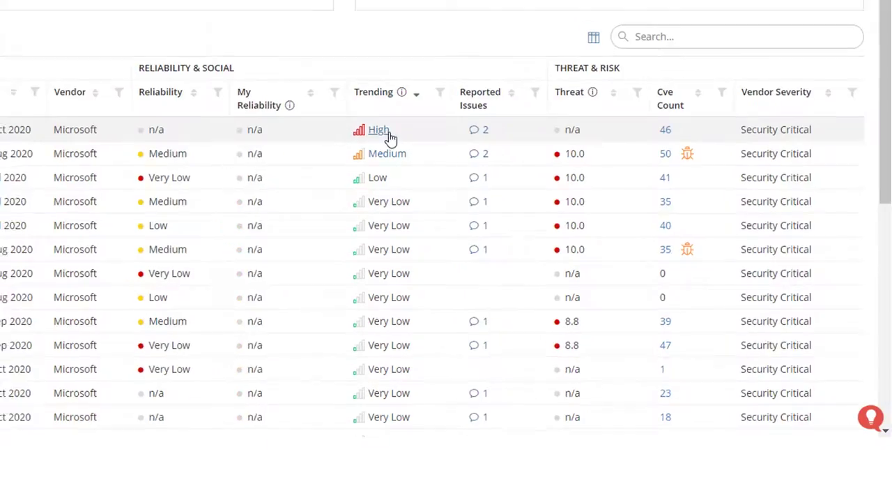
{"action": "left_click", "coordinate": [370, 120]}
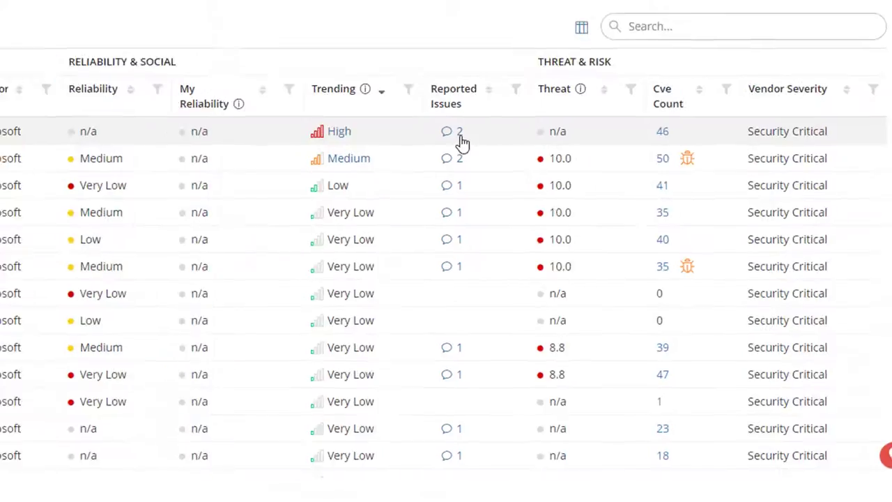
{"action": "left_click", "coordinate": [452, 126]}
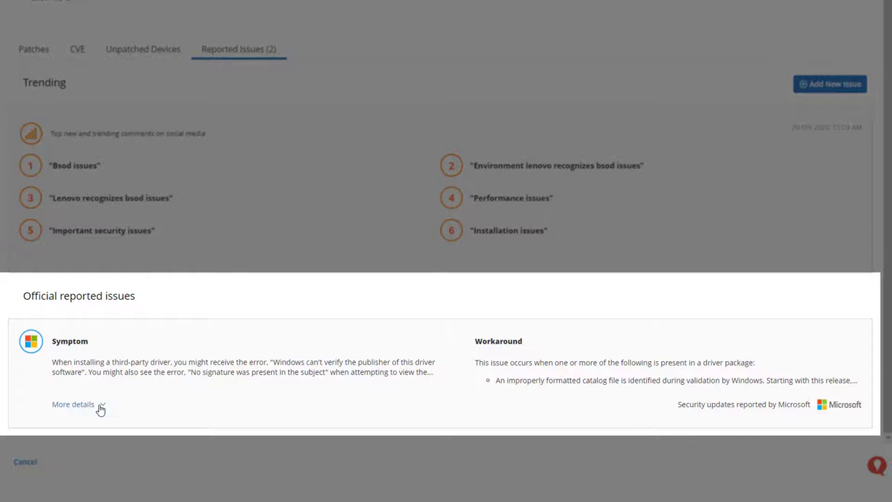
{"action": "left_click", "coordinate": [97, 405]}
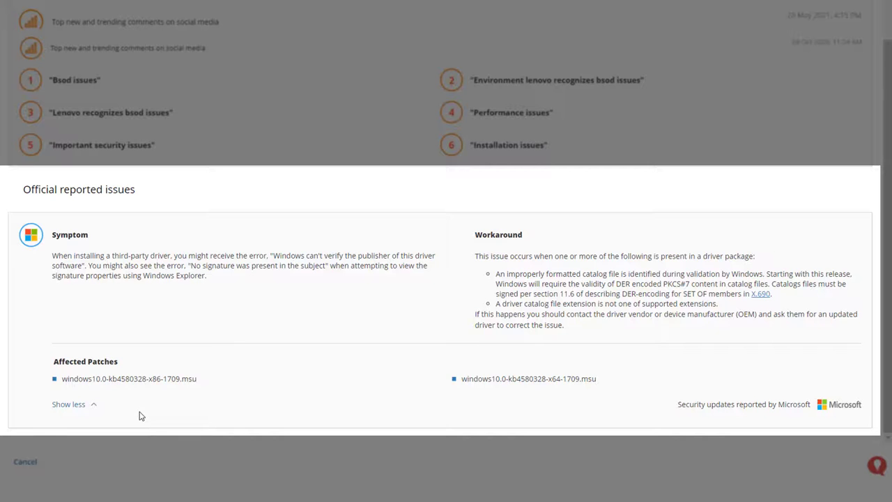
{"action": "scroll", "coordinate": [559, 48], "scroll_direction": "down", "scroll_amount": 5}
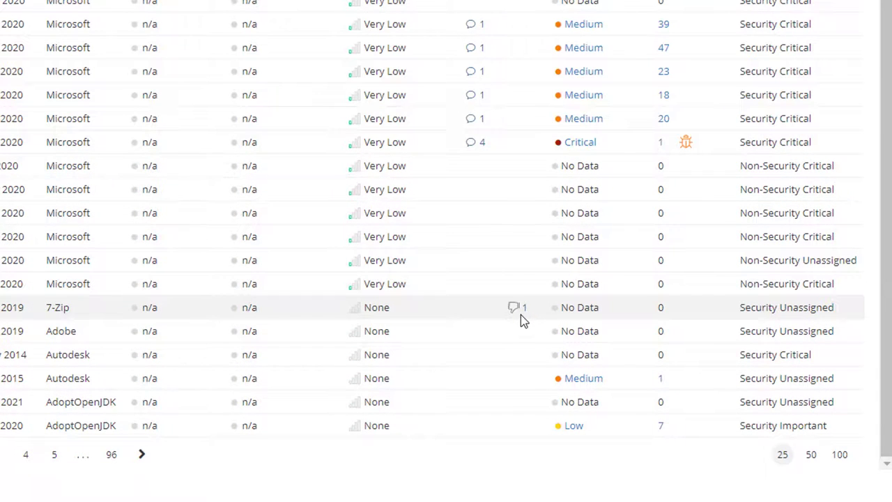
{"action": "left_click", "coordinate": [520, 309]}
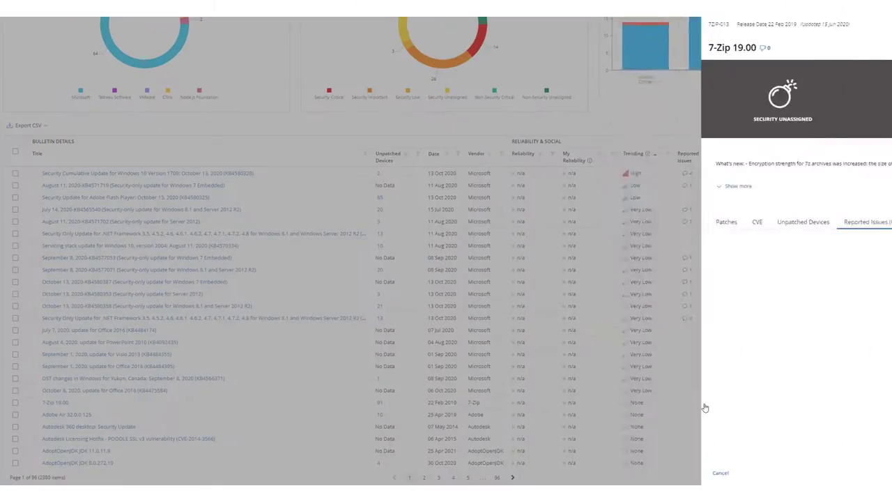